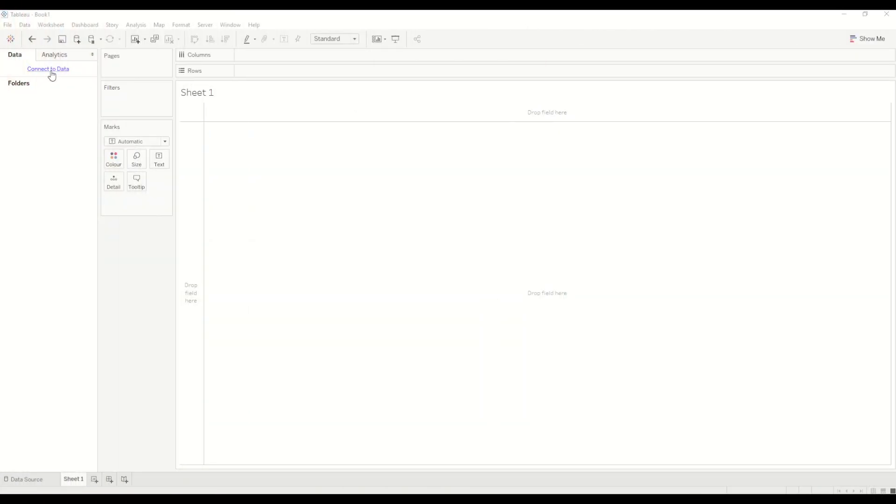
- Connect to Sample - Superstore and add Category, Sub-Category and Sales to the view
left_click(49, 70)
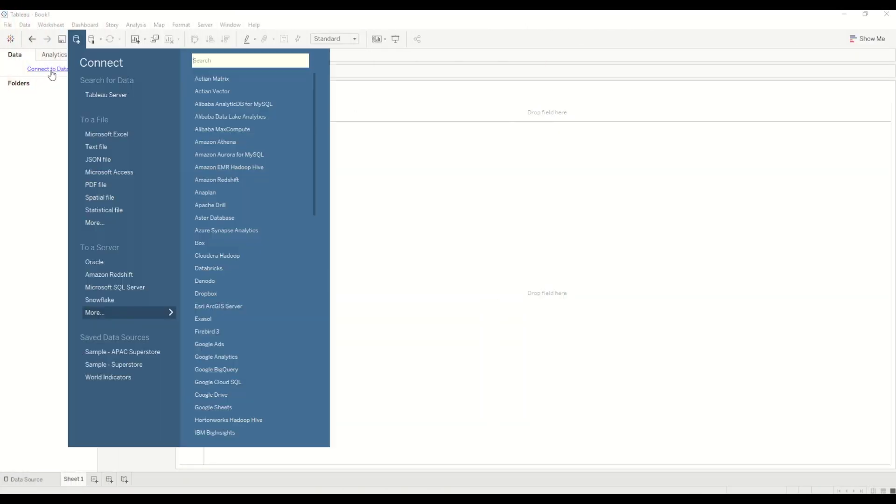
left_click(125, 368)
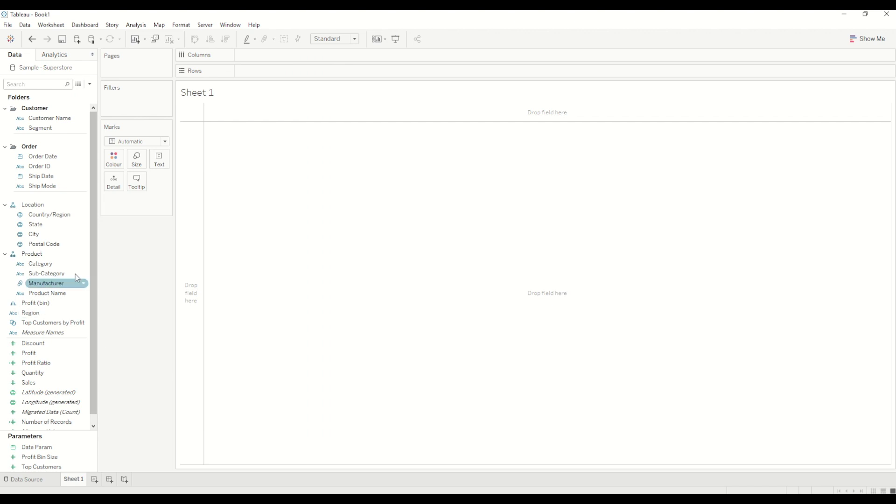
double_click(50, 264)
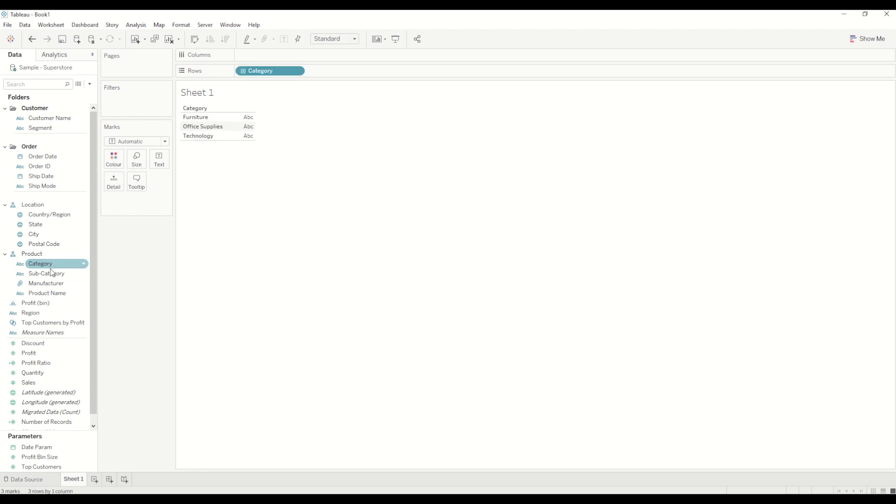
double_click(52, 274)
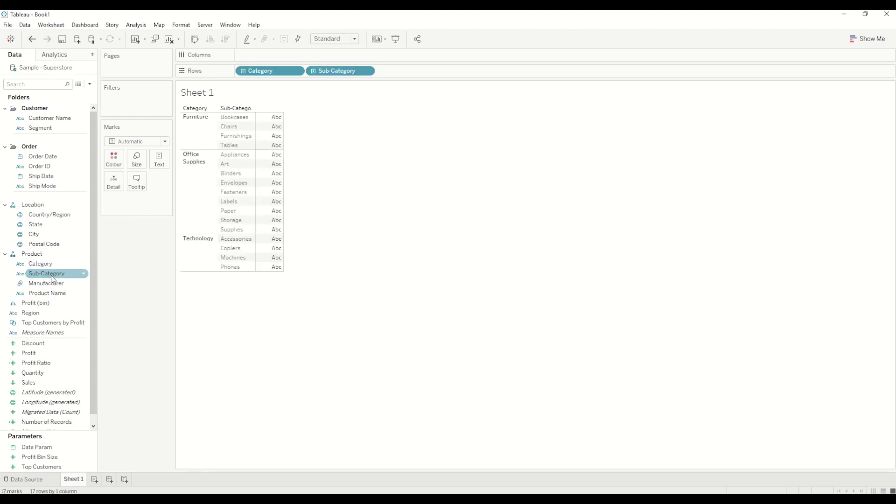
double_click(37, 386)
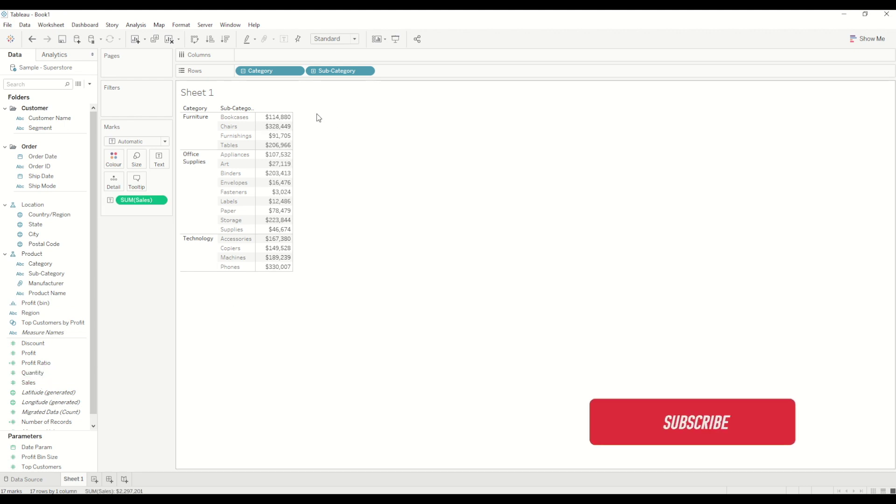
- Turn the table into horizontal bars of Sales per sub-category, hiding the Show Me panel
mouse_move(288, 138)
left_click(867, 39)
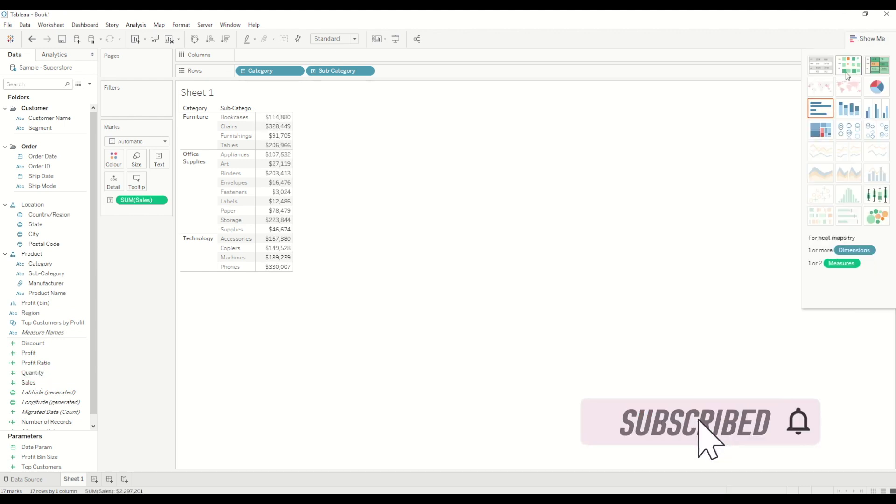
left_click(827, 110)
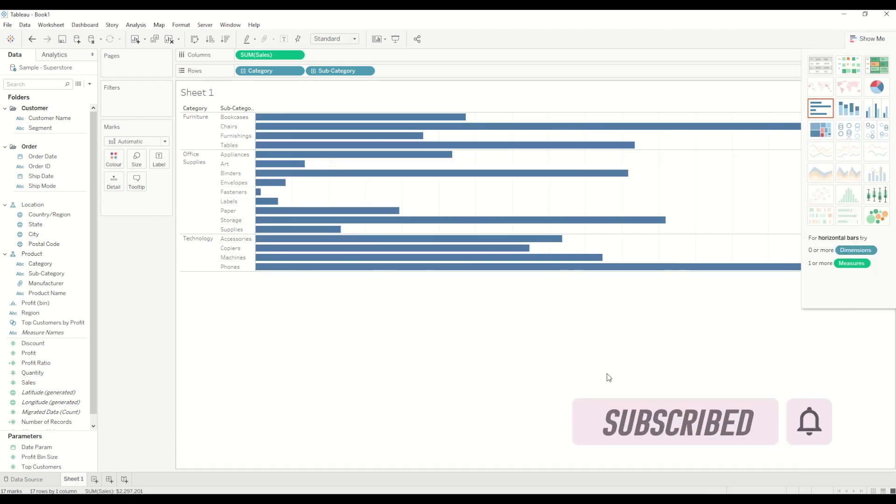
left_click(867, 38)
mouse_move(314, 152)
mouse_move(303, 122)
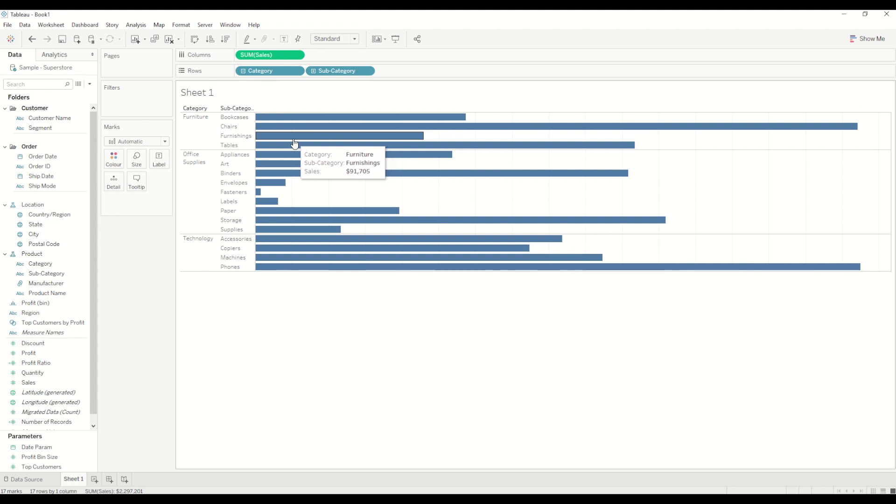
left_click(367, 71)
- Sort Sub-Category nested by Sales, descending, within each category
left_click(329, 122)
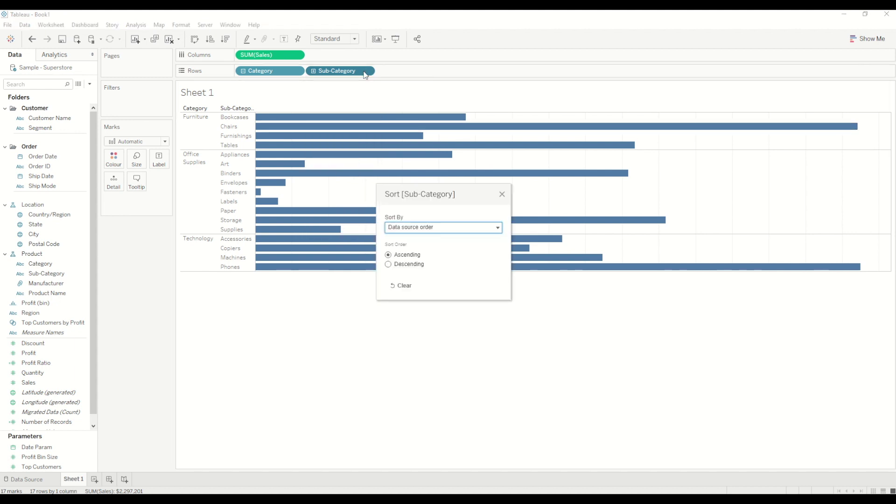
left_click(437, 228)
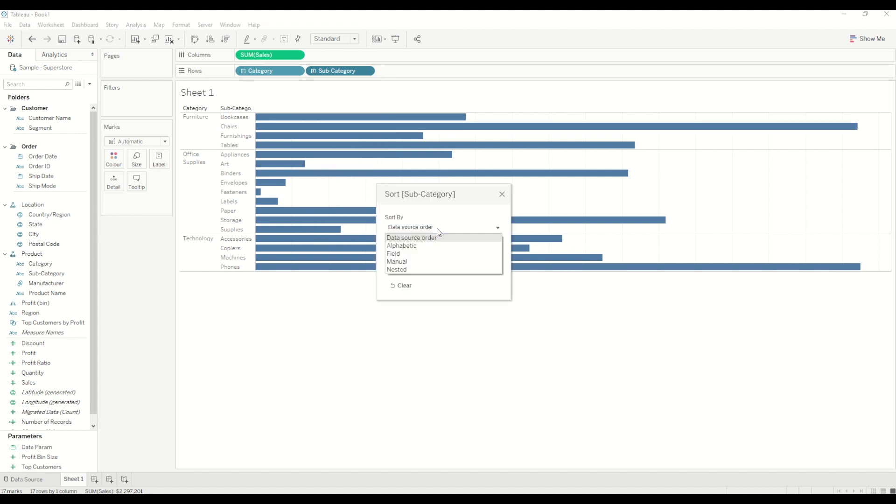
left_click(412, 270)
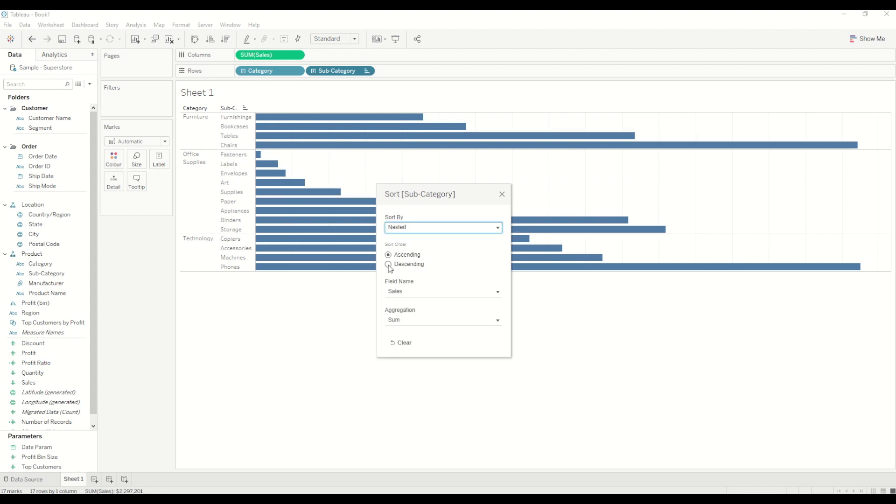
left_click(388, 264)
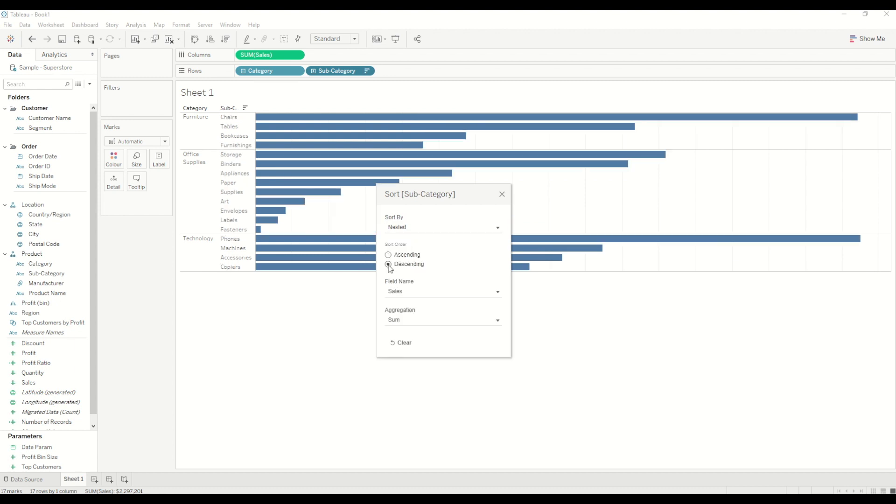
left_click(502, 195)
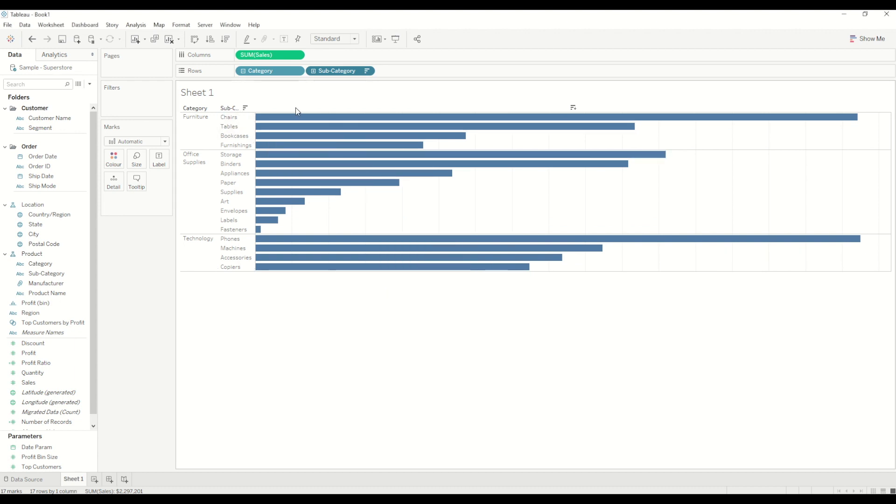
- Turn on mark labels so each bar shows its sales value
left_click(167, 167)
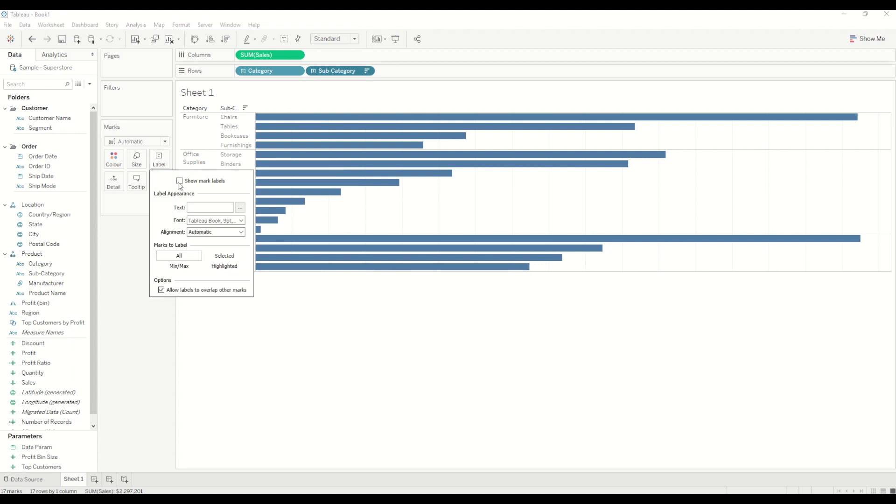
left_click(179, 181)
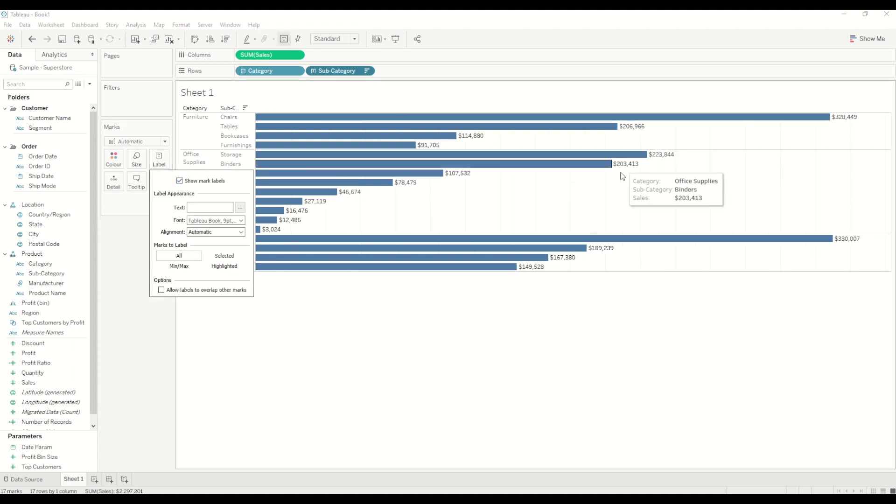
left_click(601, 343)
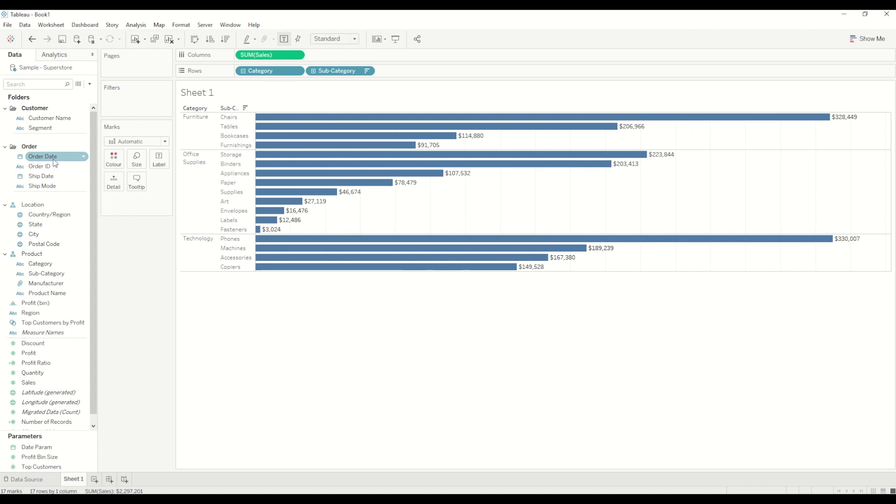
- Filter Order Date by Month / Day / Year to 30 December 2019, following the latest date on open
left_click_drag(51, 158, 132, 105)
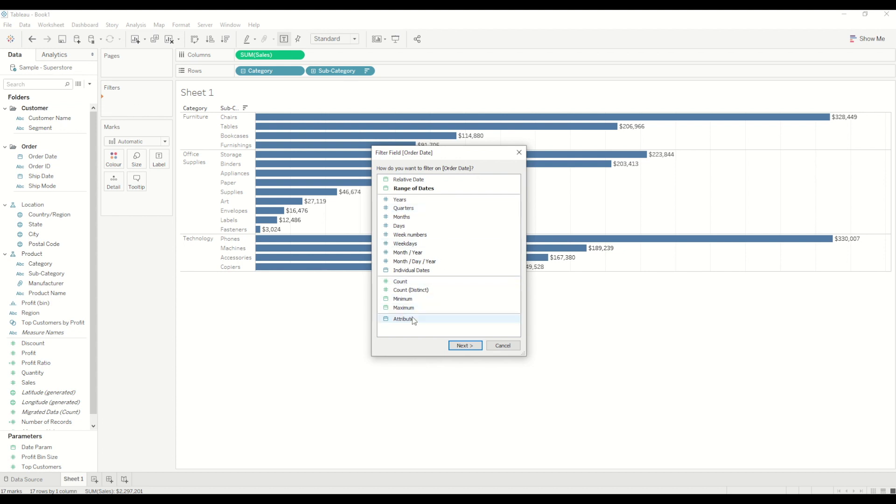
left_click(429, 263)
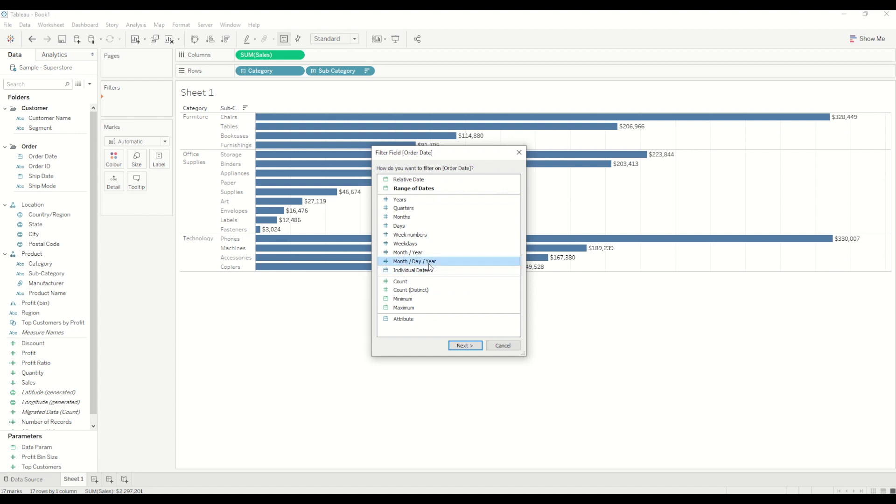
left_click(465, 346)
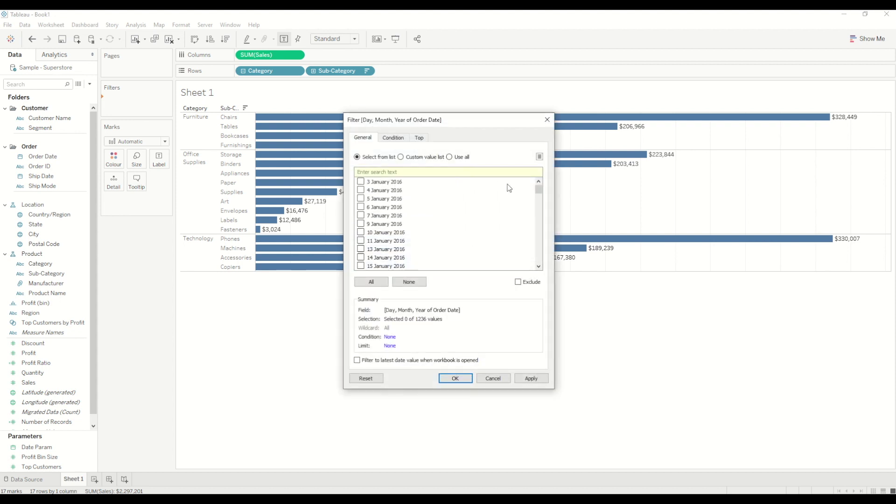
left_click_drag(540, 190, 539, 267)
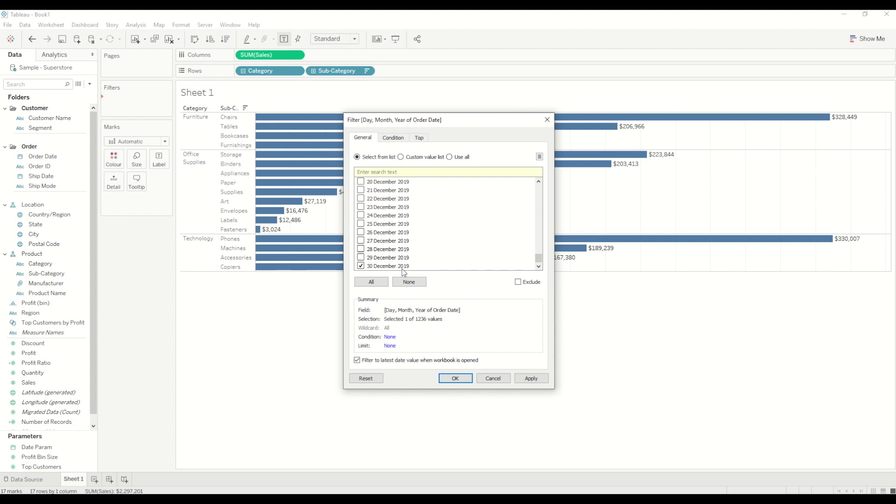
left_click(469, 379)
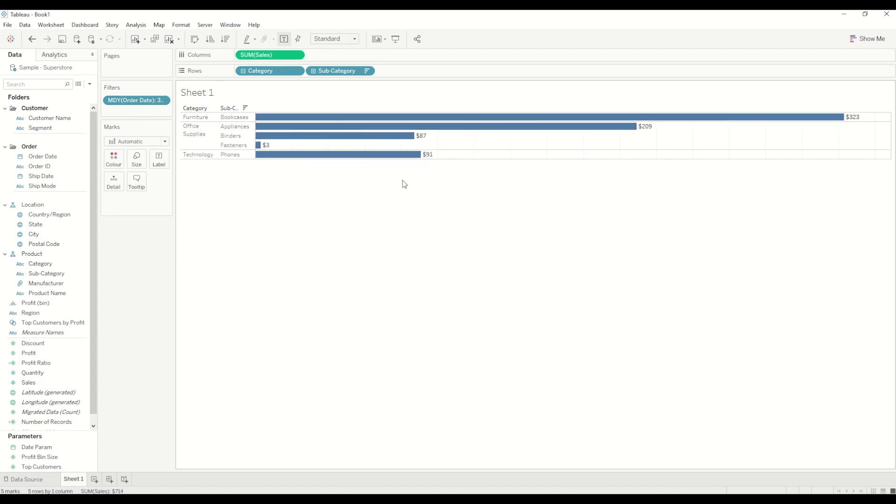
- Show Order Date as a discrete exact date to confirm 30/12/19, then remove it and its filter
left_click(51, 158)
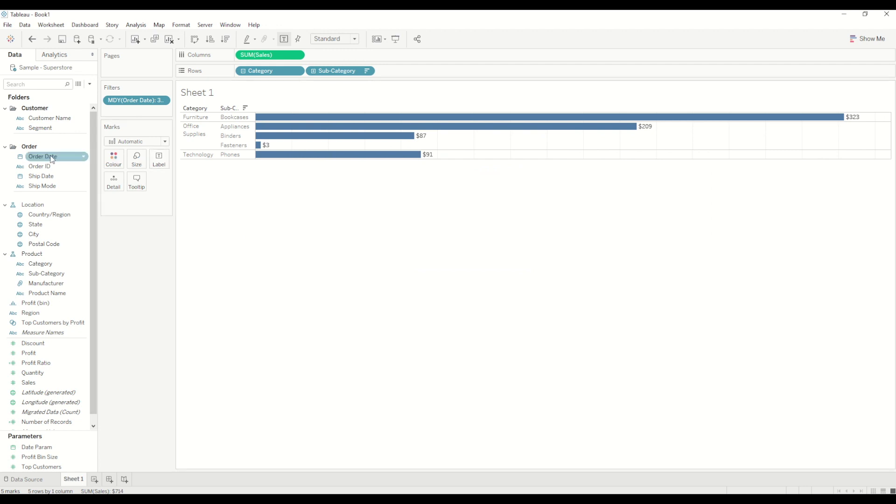
left_click_drag(51, 157, 368, 56)
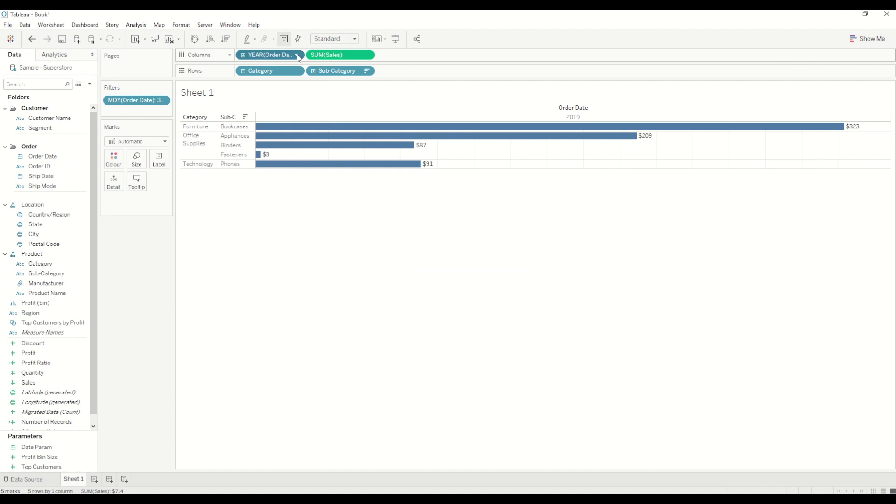
left_click(296, 55)
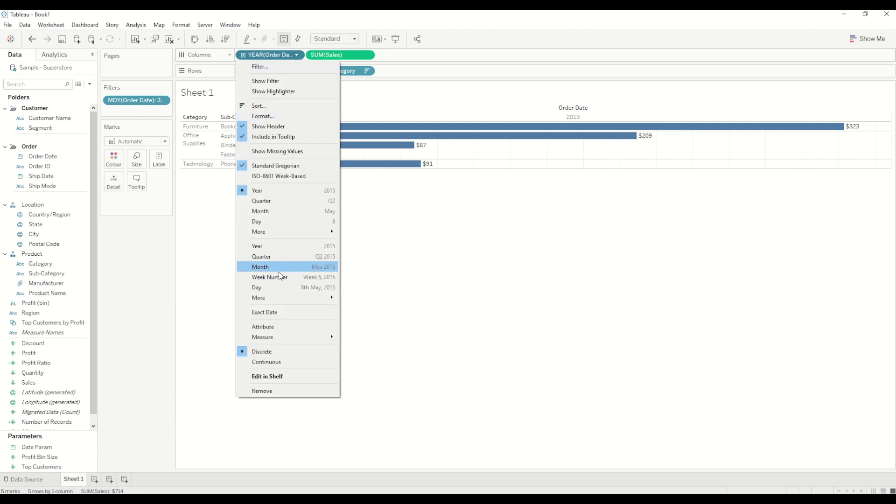
left_click(279, 313)
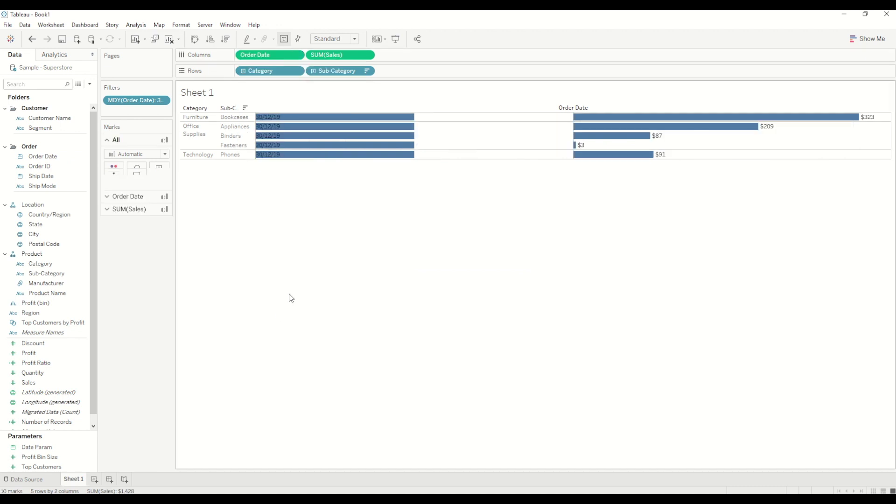
left_click(296, 56)
left_click(275, 329)
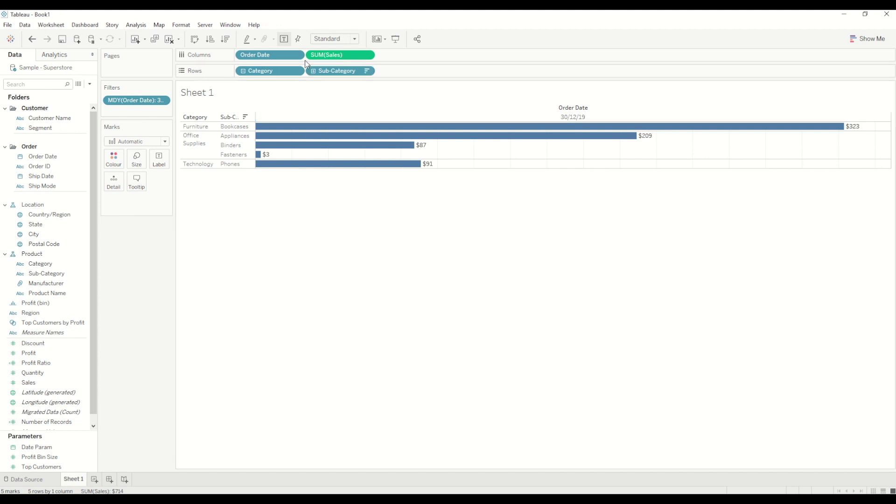
left_click_drag(285, 55, 144, 256)
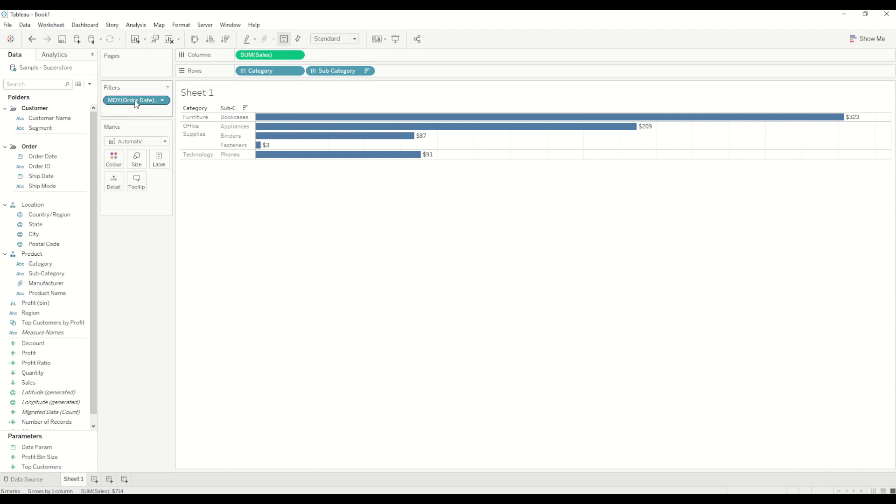
left_click_drag(137, 103, 128, 267)
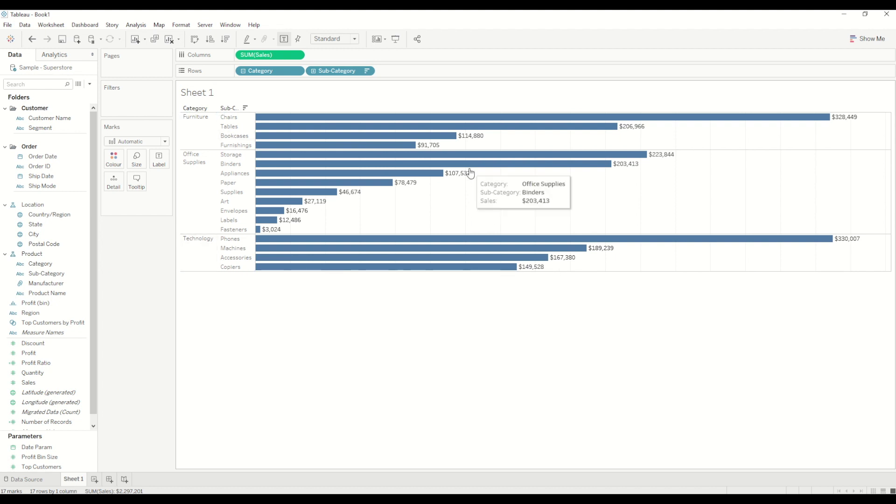
left_click(89, 84)
left_click(81, 94)
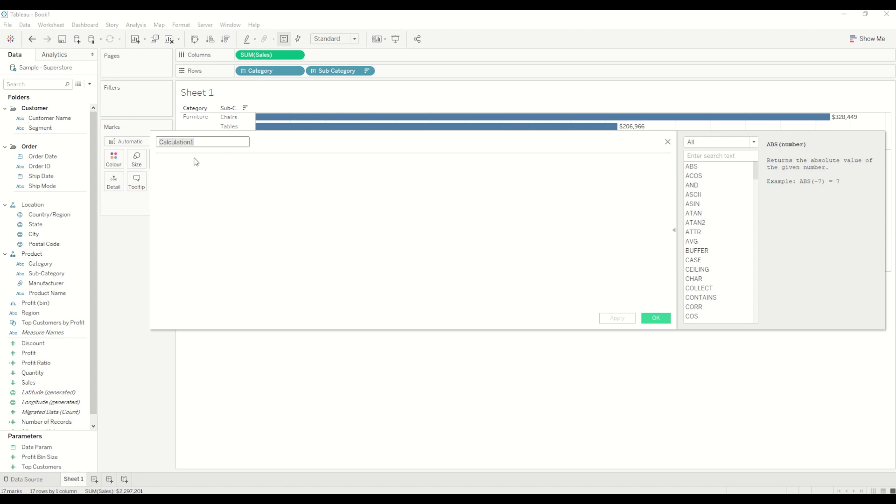
type("@Max Date")
left_click(215, 179)
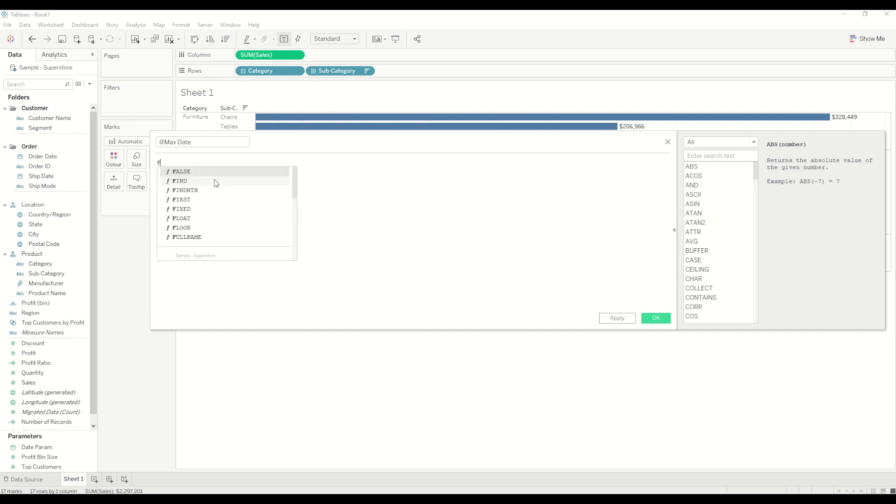
type("IX")
key("Return")
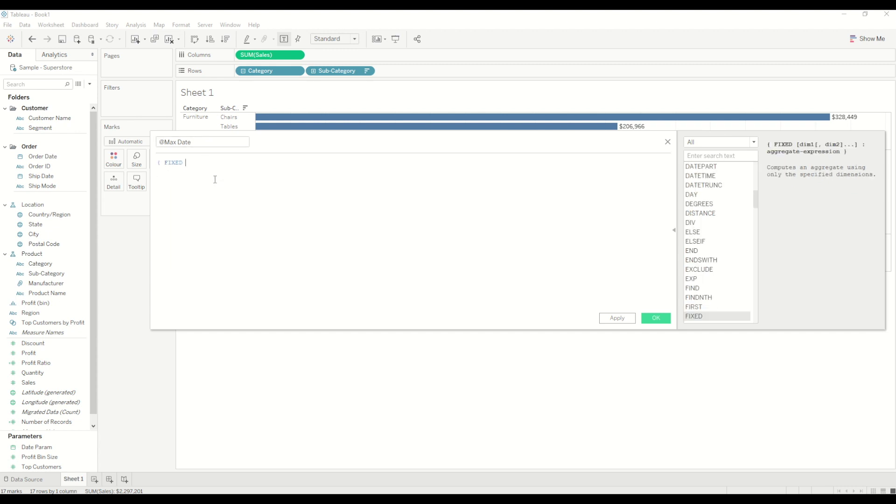
type(":")
type("MAX")
key("Return")
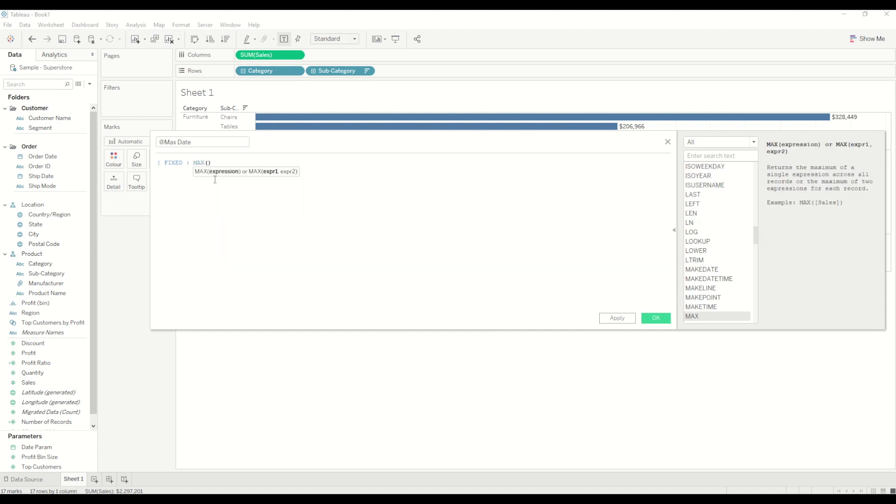
type("Ord")
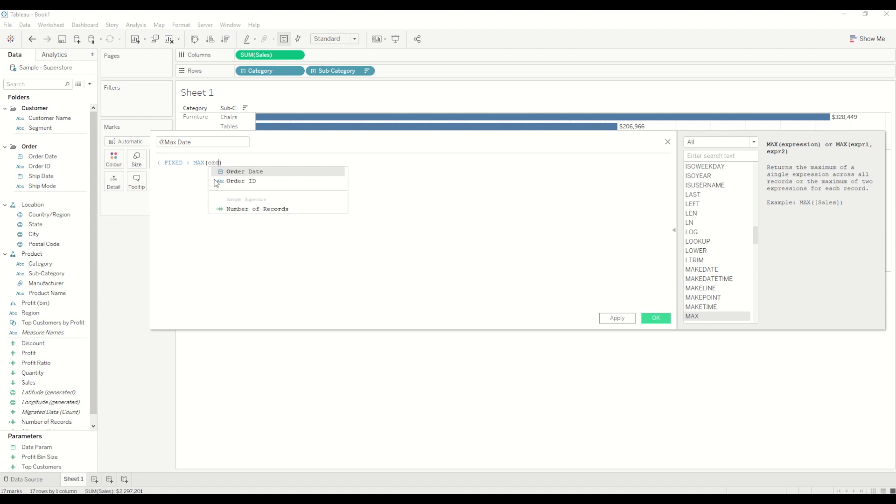
key("Return")
type(")")
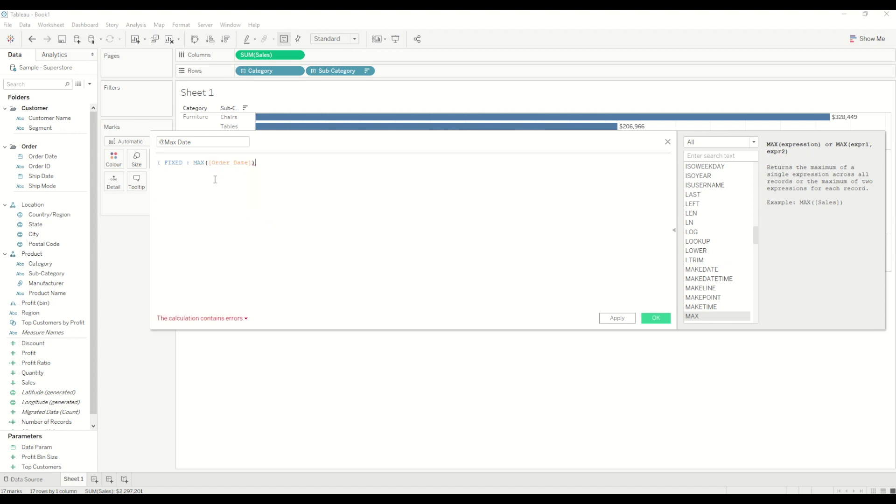
type("}")
left_click(655, 318)
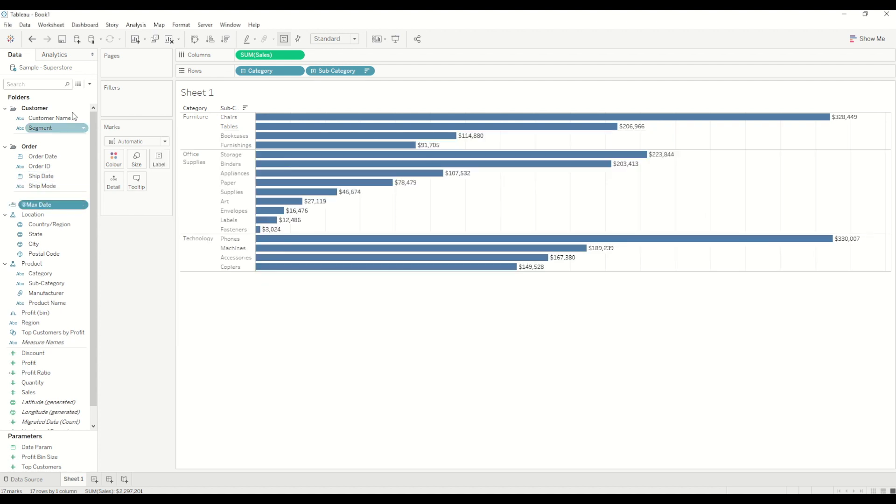
- Start a Date parameter named Date Parameter with a List of values refreshed when the workbook opens
left_click(89, 84)
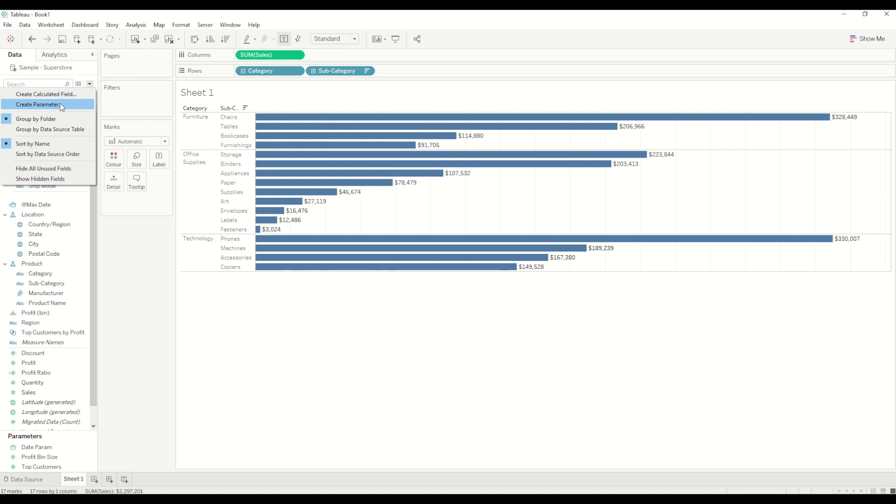
left_click(39, 104)
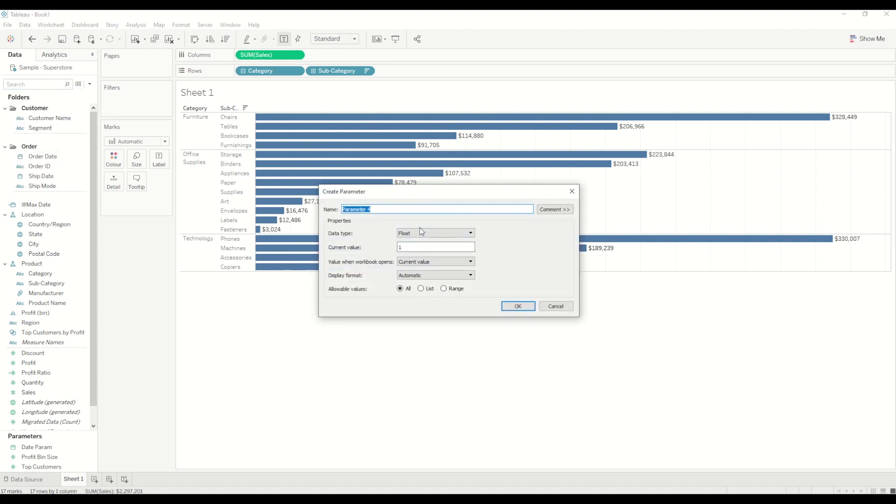
type("Date Parameter")
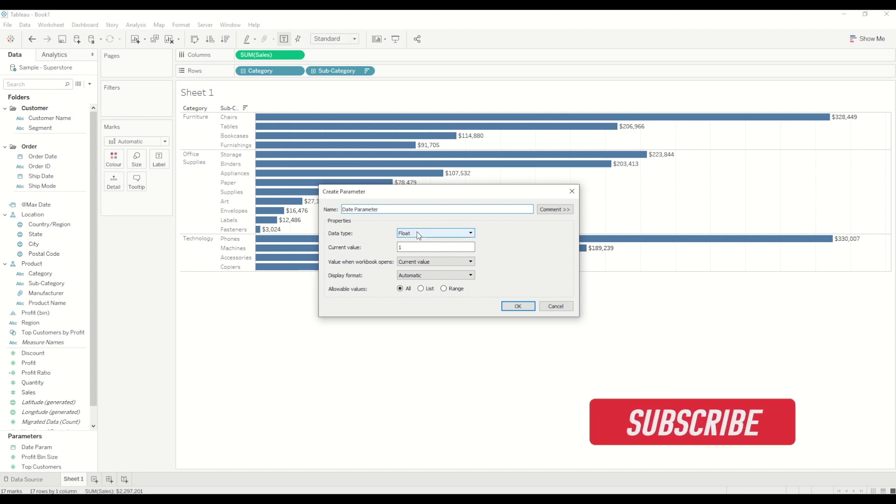
left_click(417, 232)
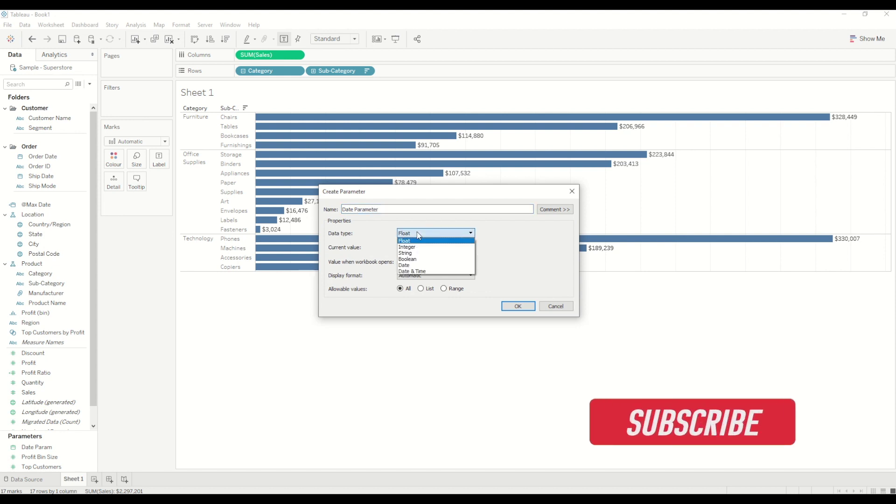
left_click(421, 264)
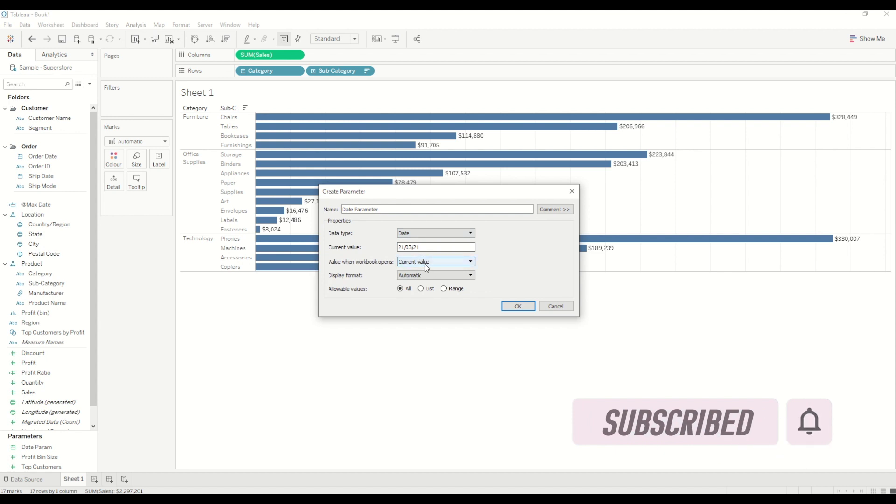
left_click(421, 289)
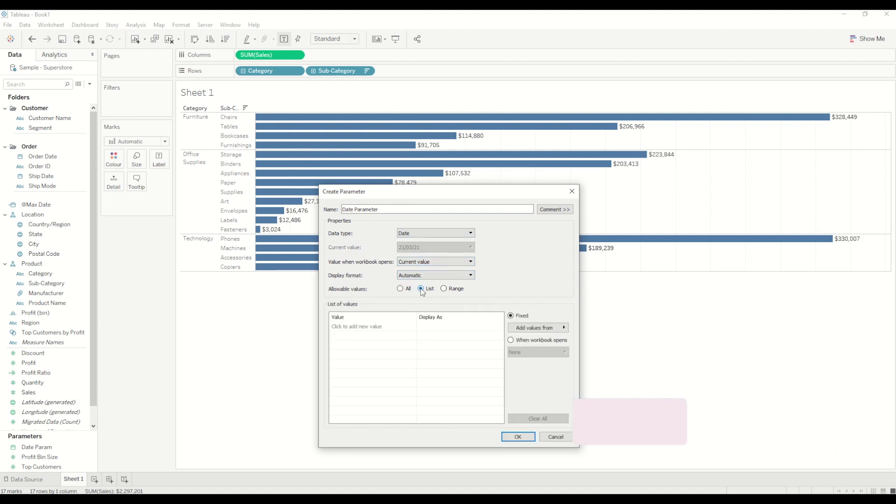
left_click(515, 341)
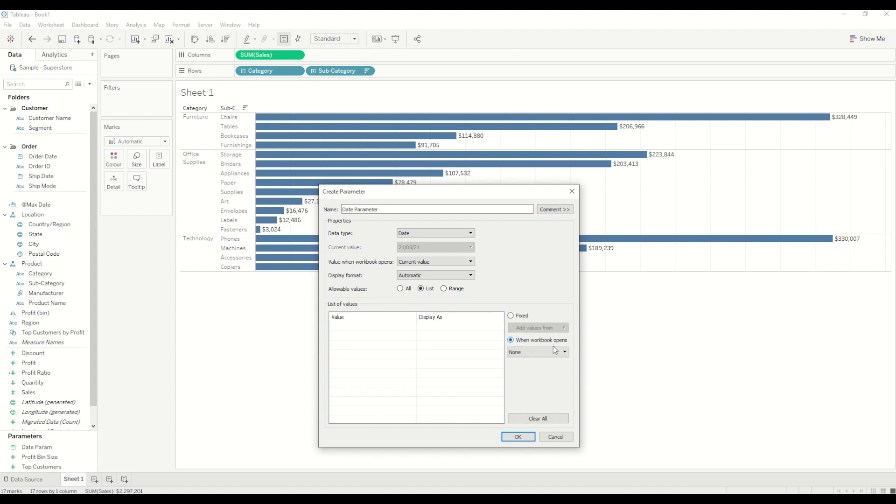
left_click(565, 351)
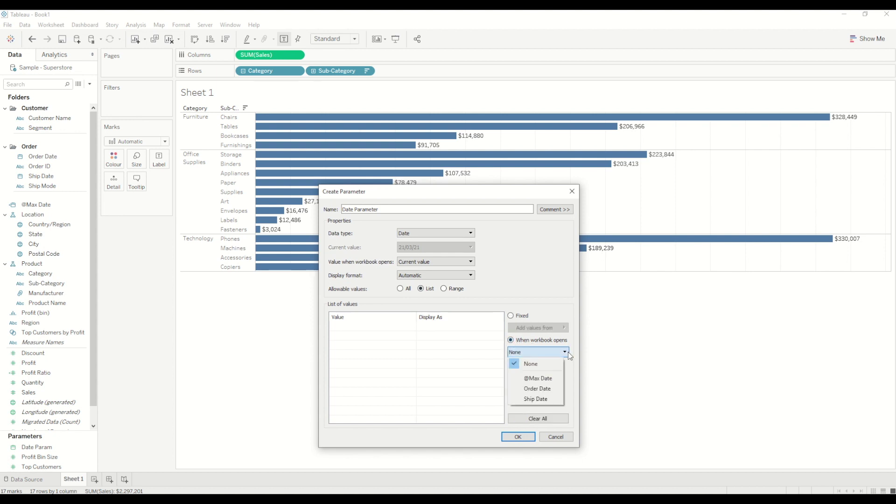
left_click(536, 390)
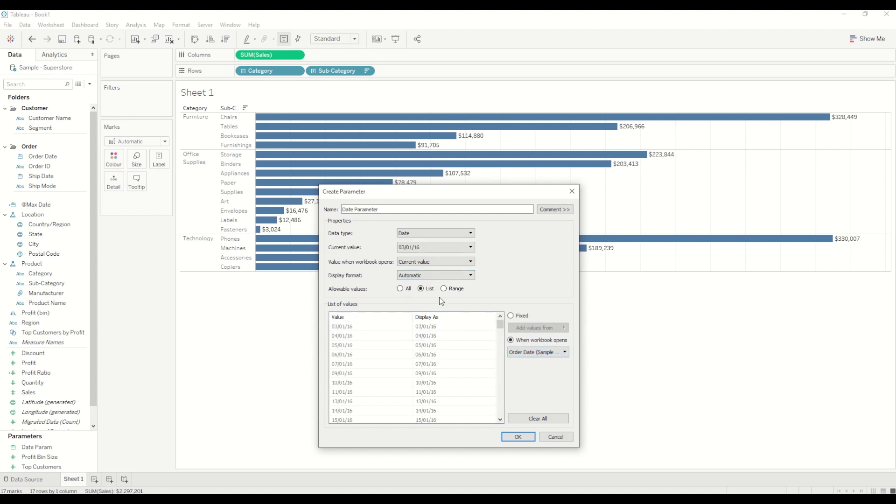
left_click_drag(499, 323, 501, 427)
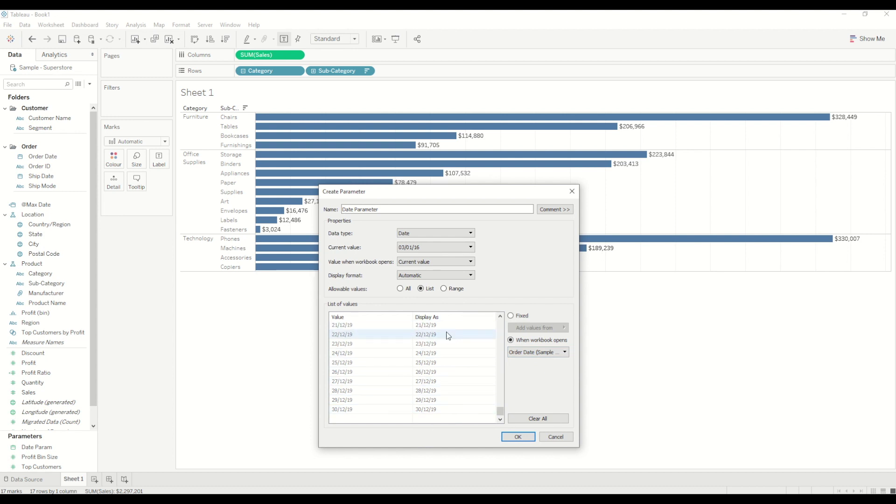
left_click(469, 247)
left_click(470, 248)
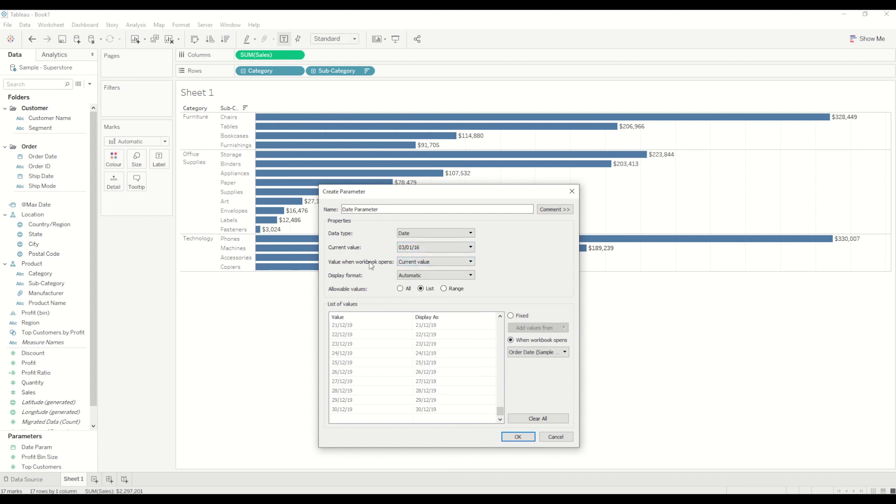
left_click(470, 261)
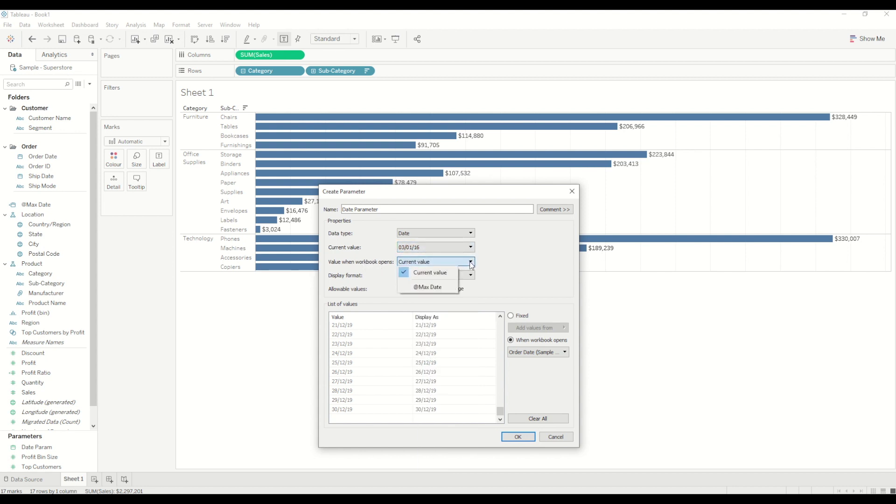
left_click(435, 287)
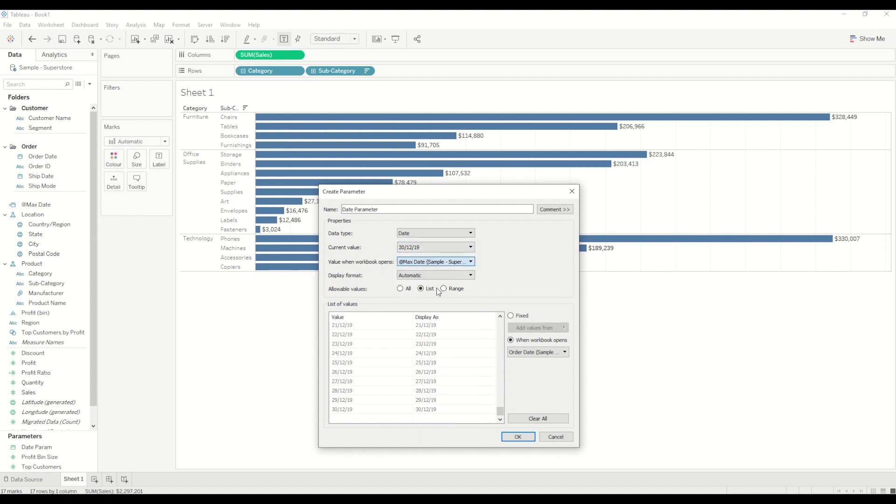
left_click(413, 250)
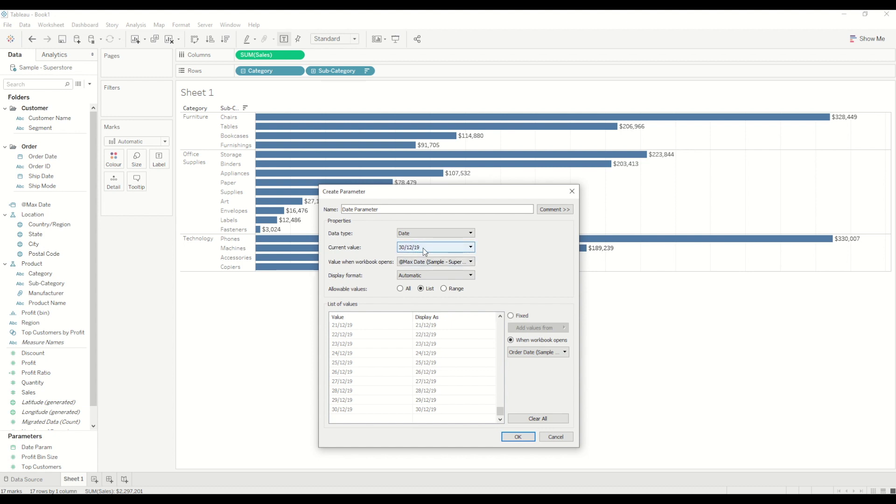
left_click(421, 277)
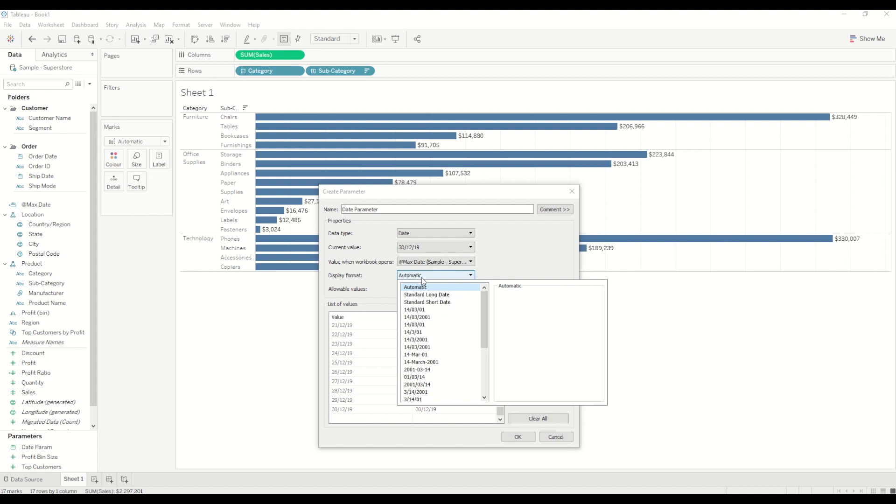
- Use the 14-Mar-01 display format, create Date Parameter, and show its control on the sheet
left_click(429, 354)
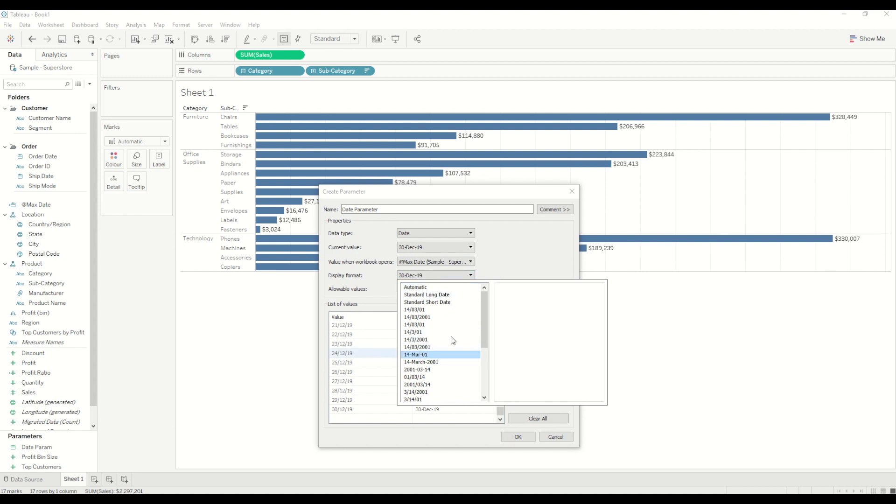
left_click(511, 259)
left_click(518, 437)
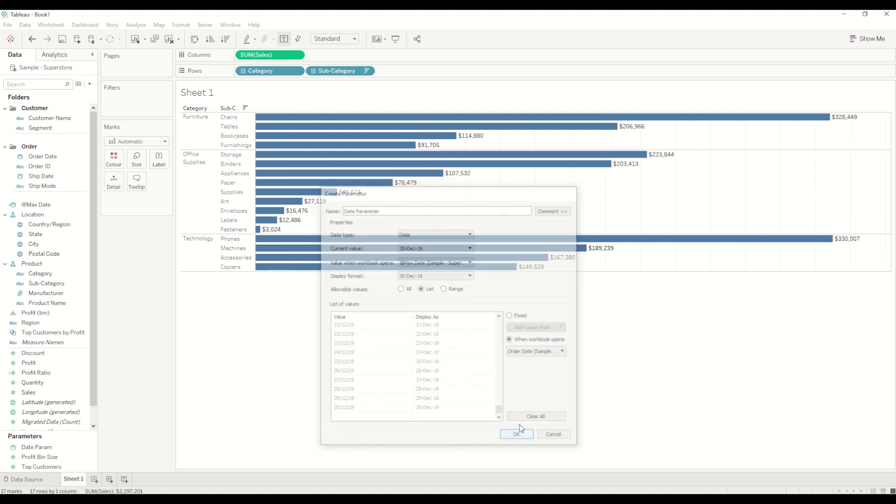
right_click(73, 448)
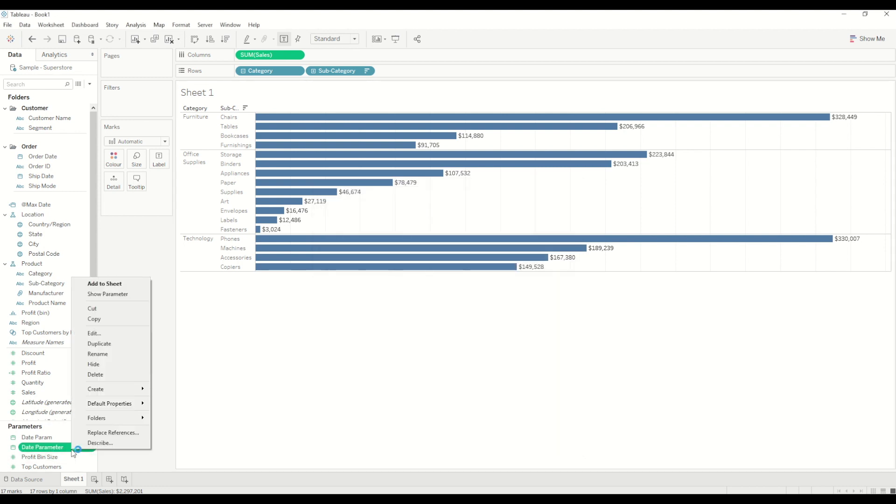
left_click(107, 294)
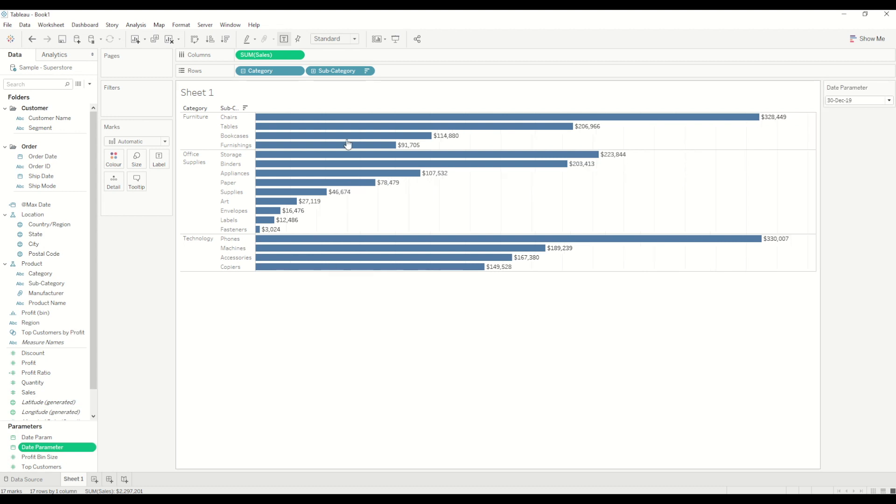
- Create the calculated field Date Calc with the formula [Order Date] = [Date Param]
left_click(89, 84)
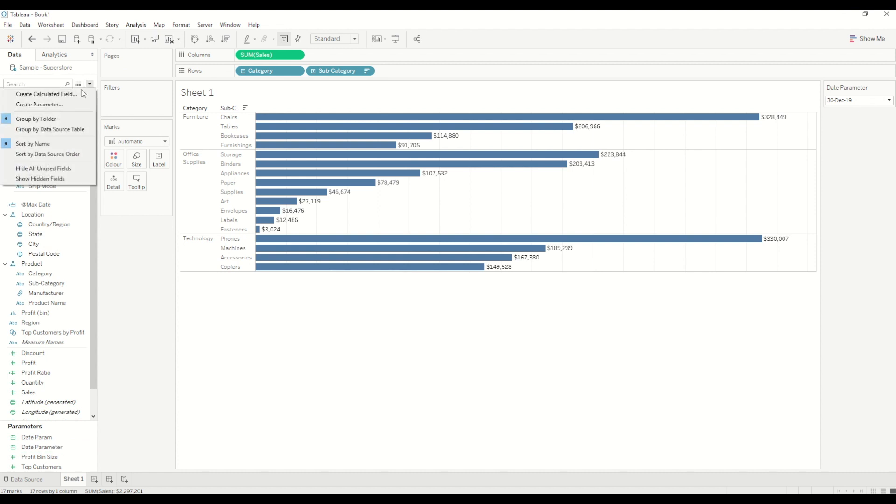
left_click(83, 93)
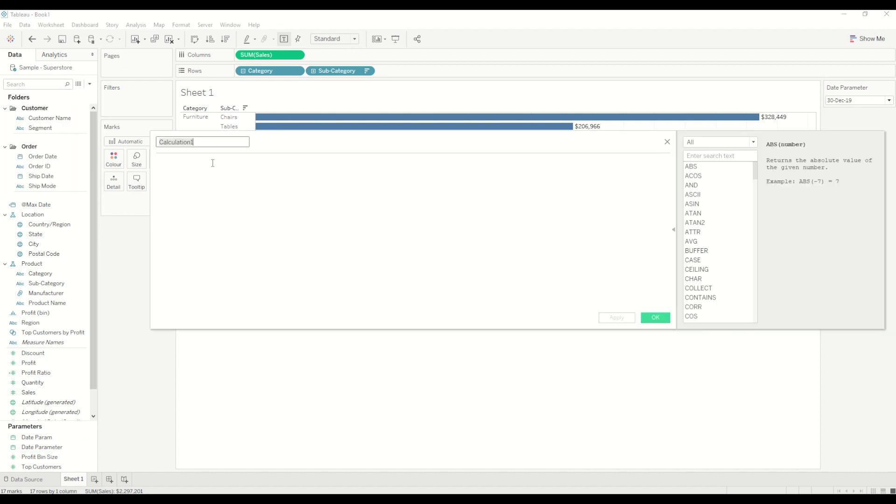
type("Date Calc")
left_click(212, 163)
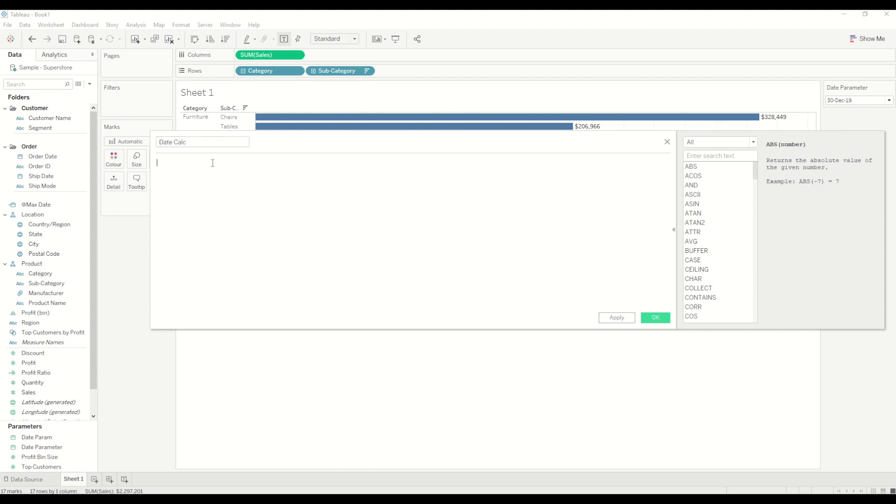
type("o")
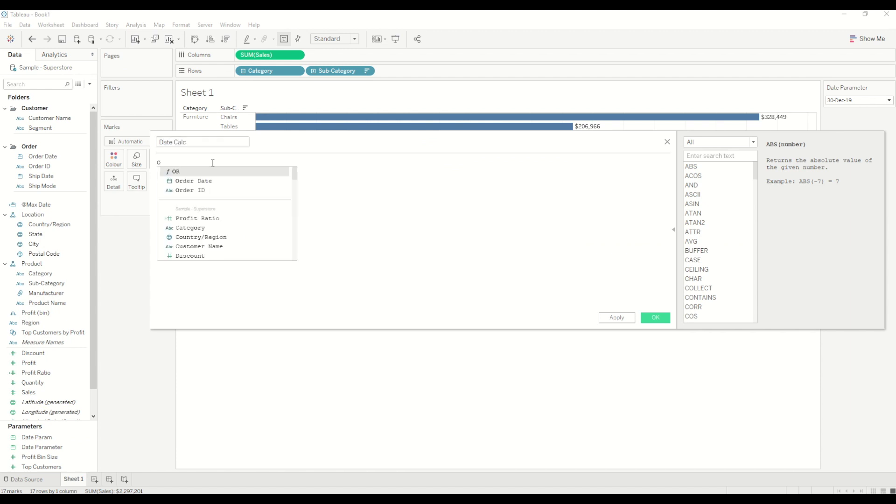
key("Down")
key("Return")
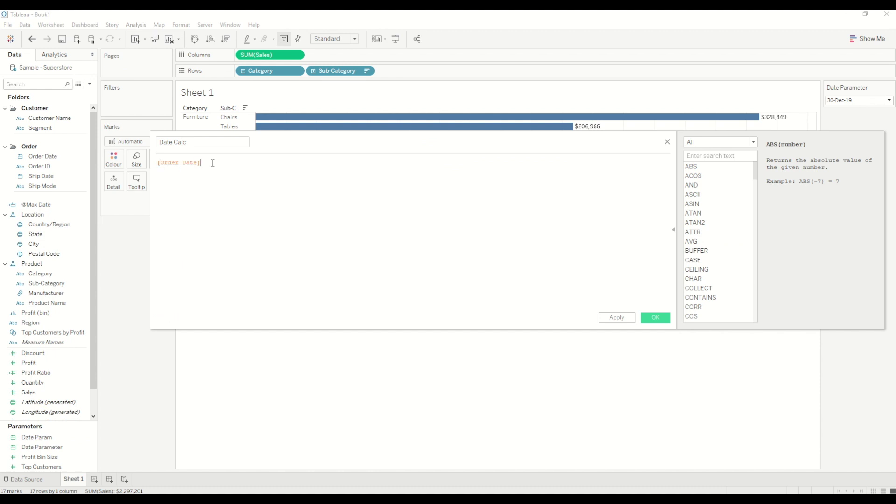
type("= Data")
key("BackSpace")
type("e")
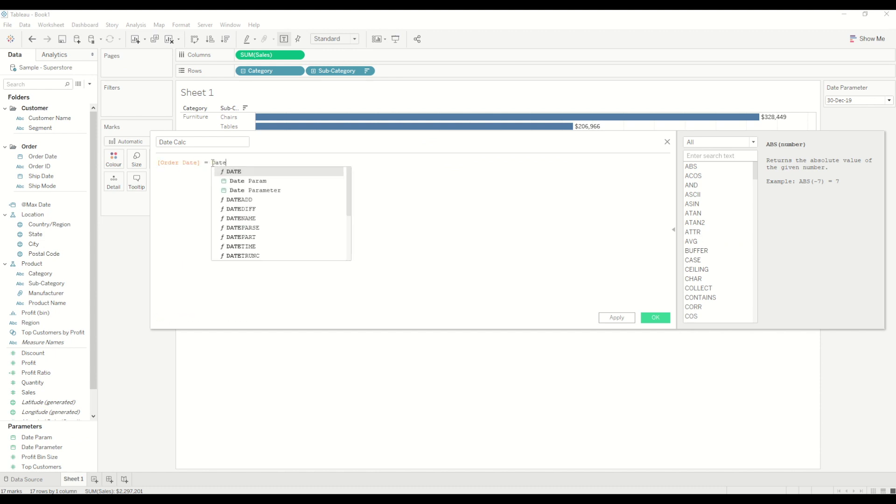
left_click(238, 181)
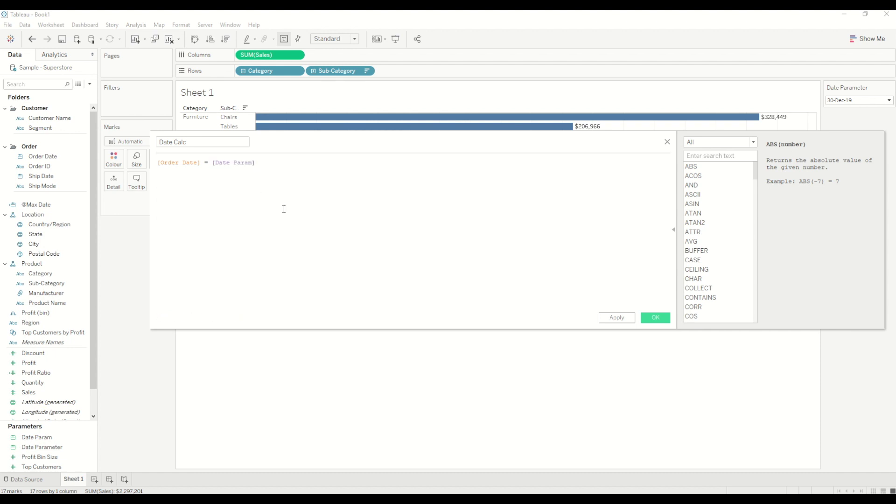
left_click(655, 317)
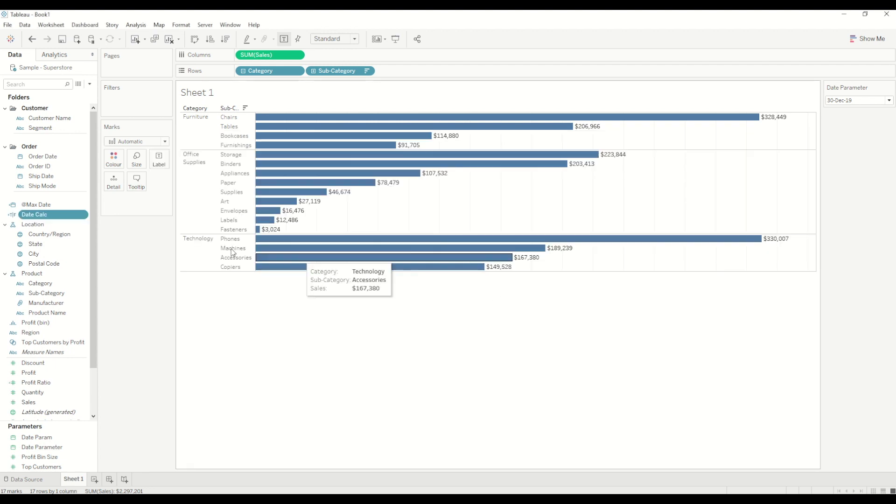
- Add Date Calc to Filters and keep only True, leaving five sub-category bars
left_click_drag(55, 220, 139, 105)
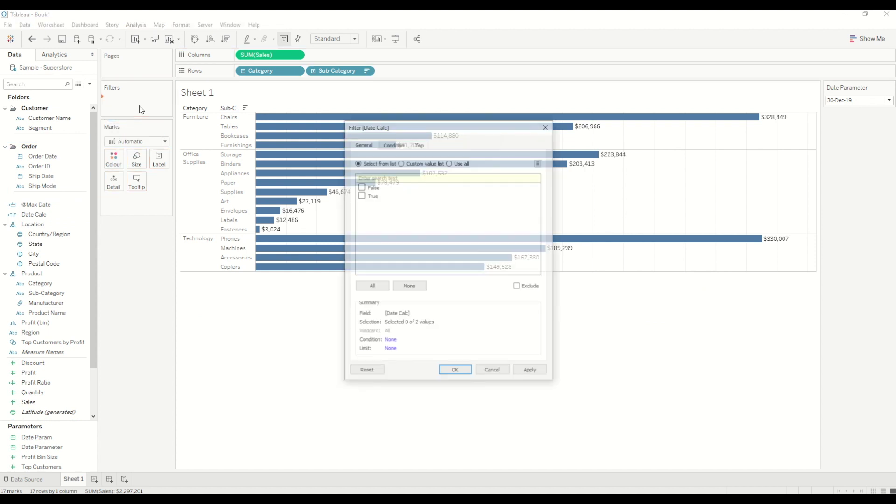
left_click(361, 195)
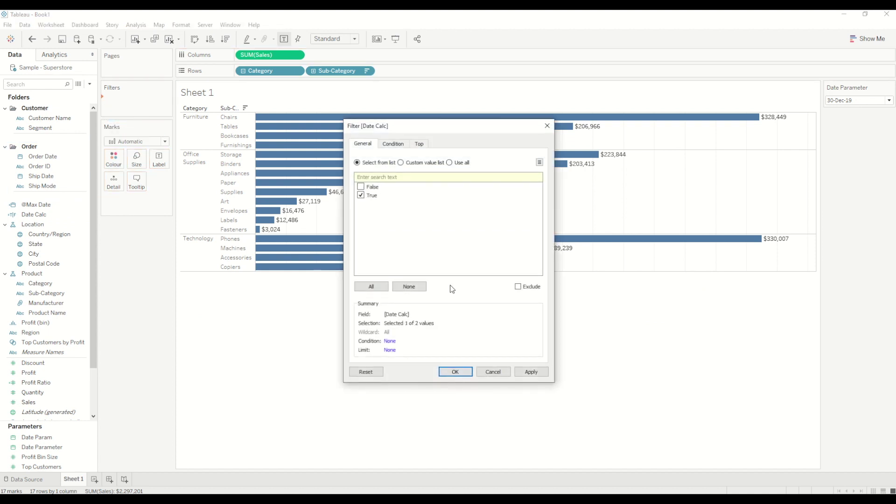
left_click(455, 371)
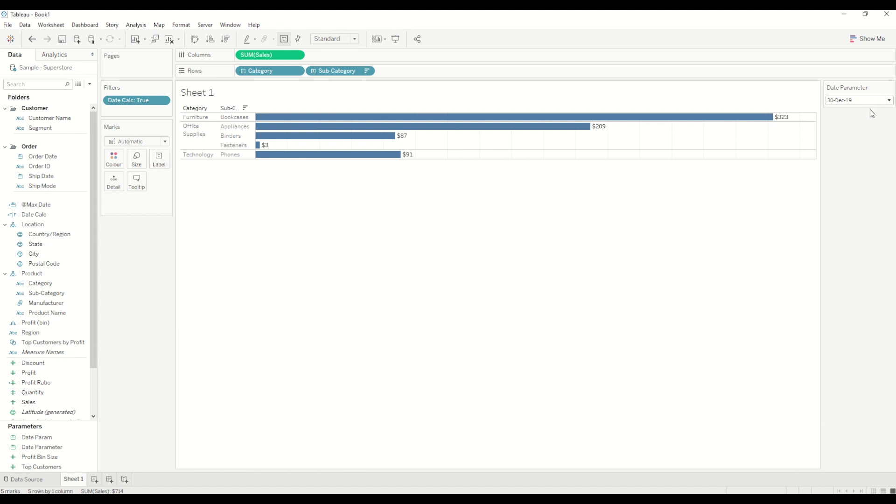
right_click(61, 206)
left_click(80, 263)
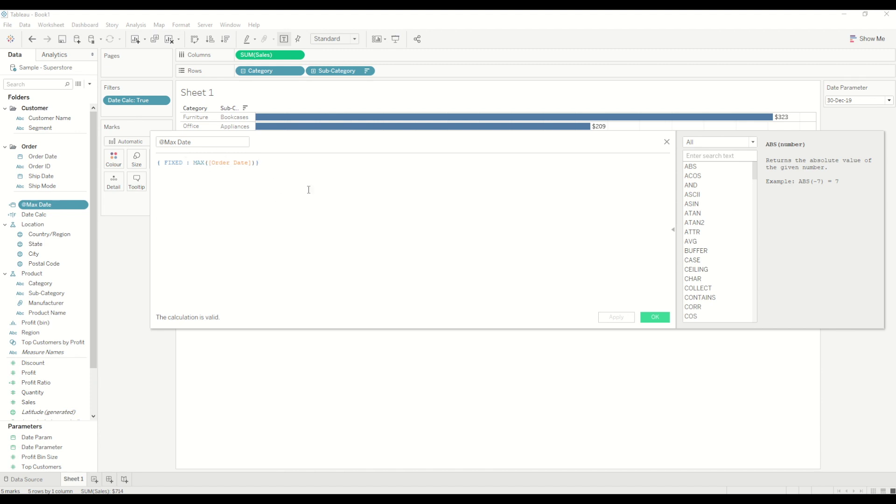
left_click(667, 142)
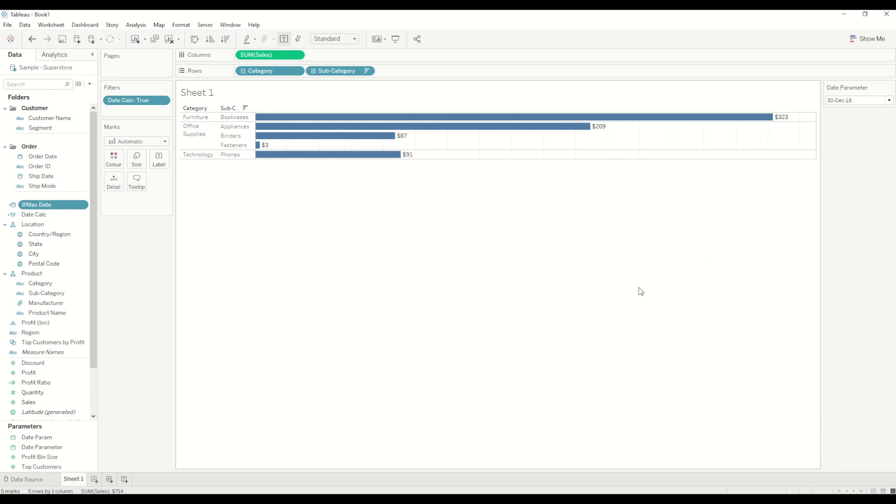